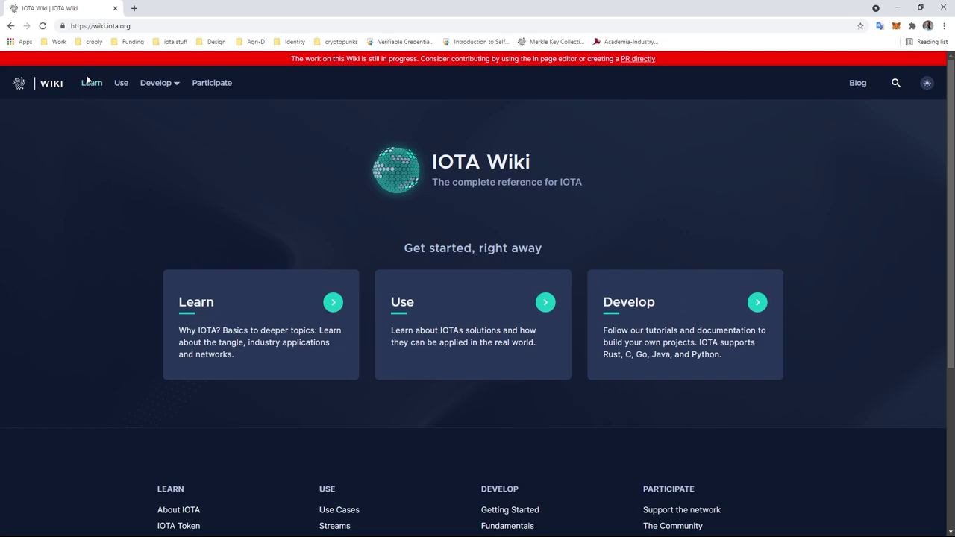
Step: Open the Glossary page under Resource Materials in the Learn documentation
mouse_move(172, 81)
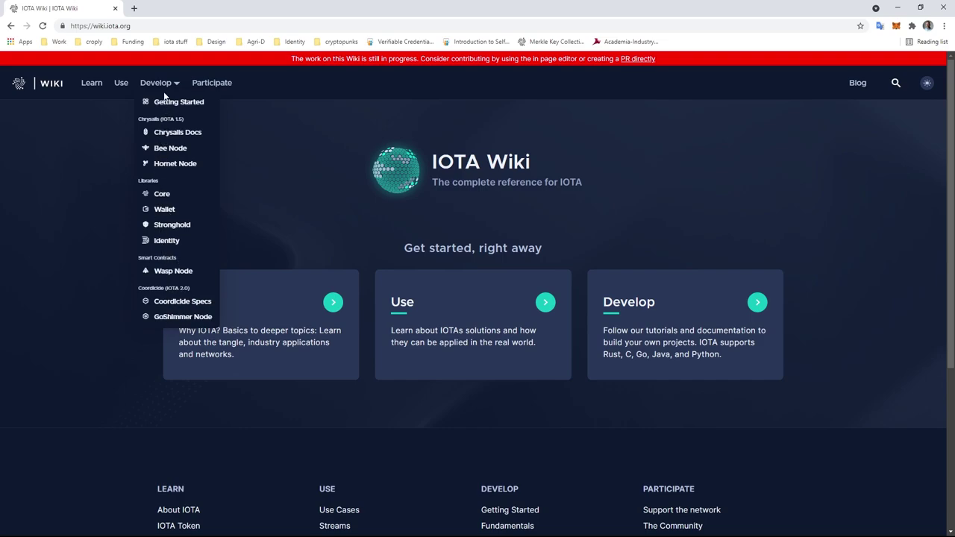
left_click(90, 84)
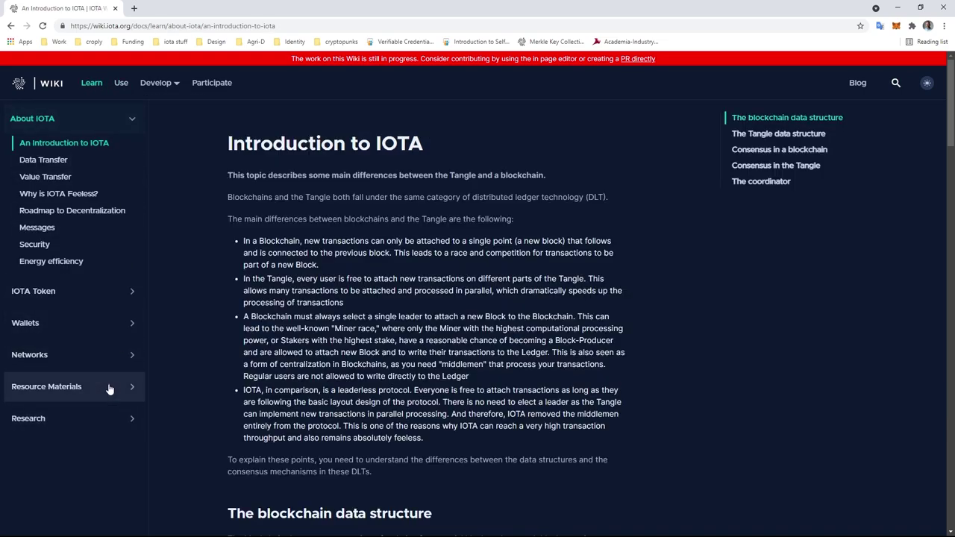
left_click(107, 389)
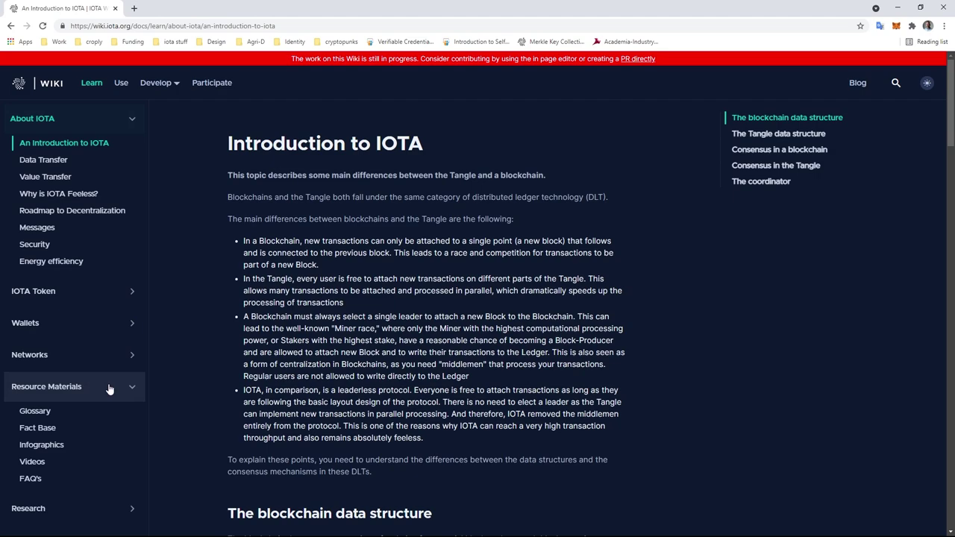
left_click(49, 414)
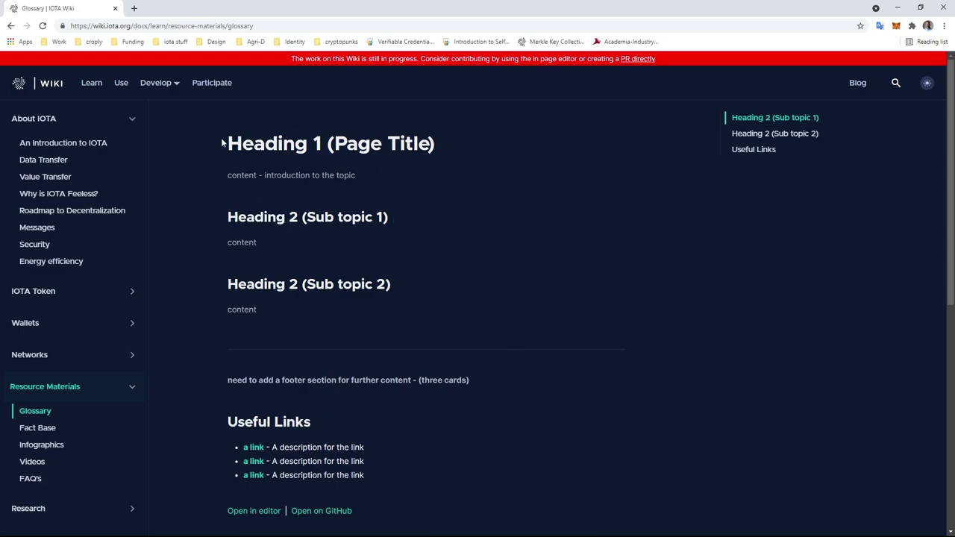
Step: Select the page title and the 'Heading 2 (Sub topic 1)' heading, then clear the selection
left_click_drag(227, 143, 430, 143)
left_click_drag(228, 217, 407, 215)
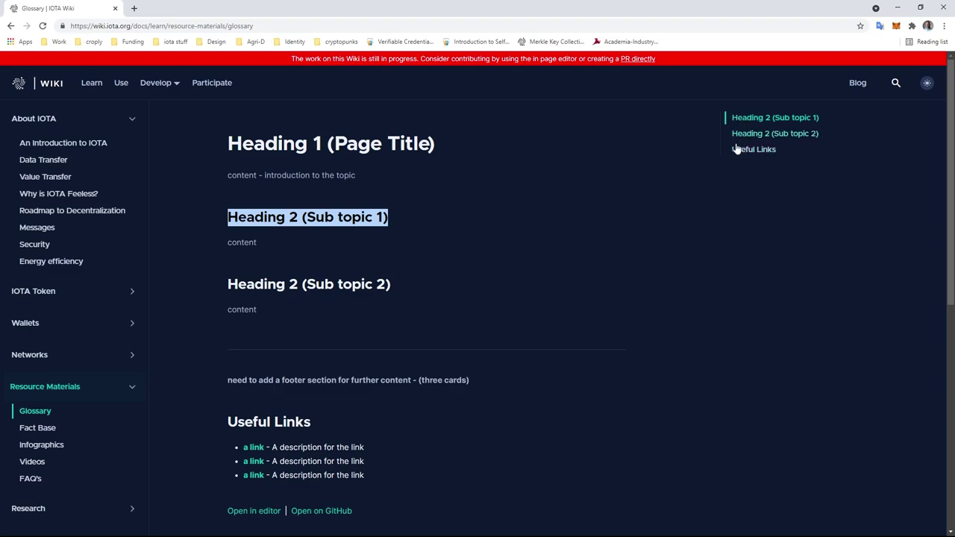
left_click(421, 264)
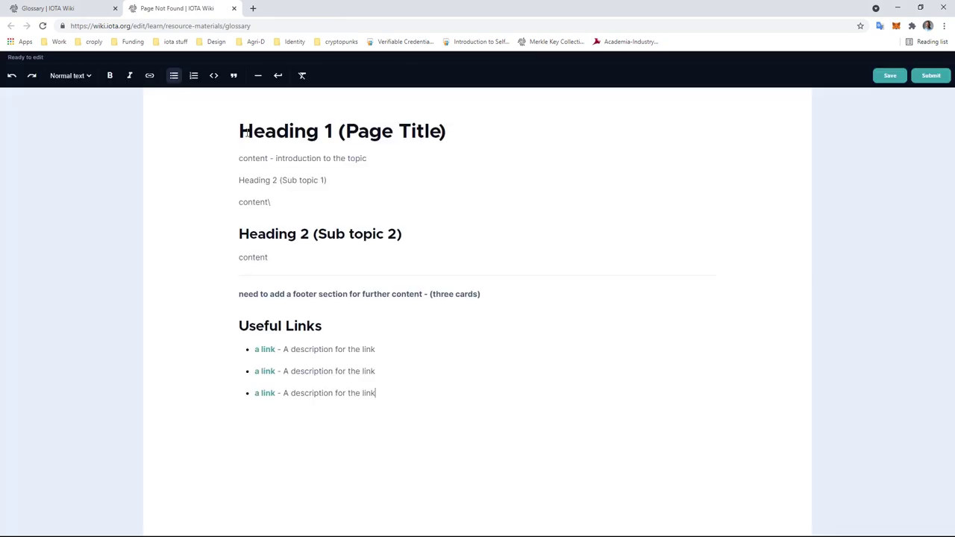
Step: Select all of the Glossary template's text, then deselect it
left_click_drag(238, 129, 451, 416)
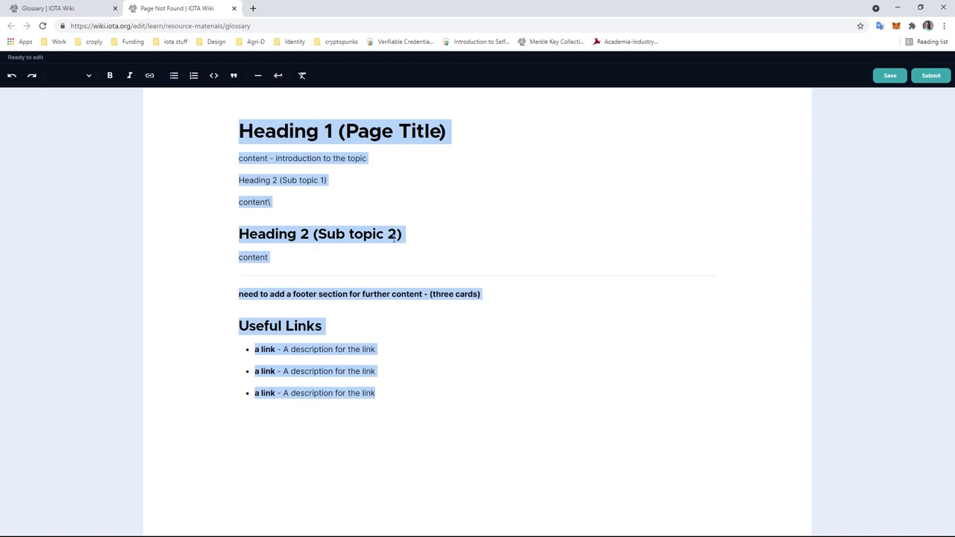
left_click(462, 213)
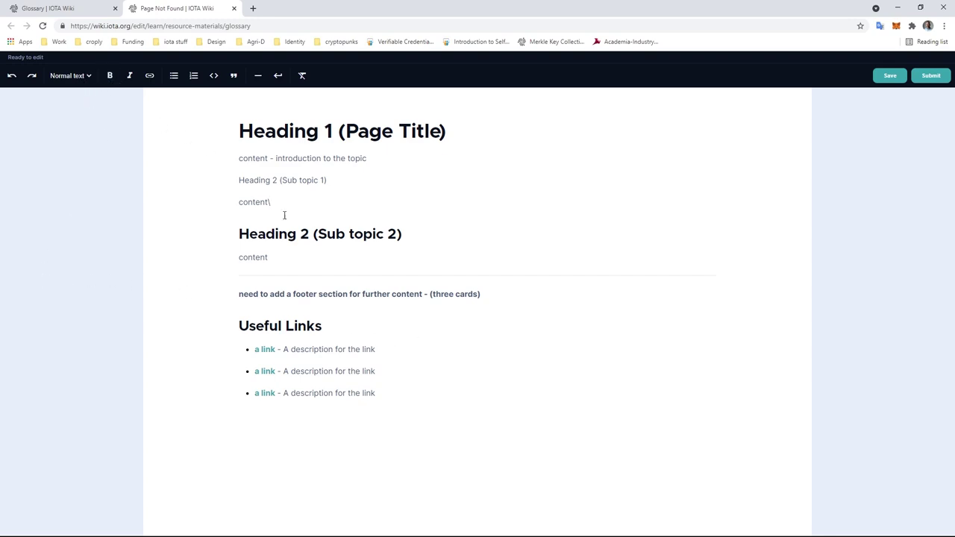
left_click(335, 186)
key("Return")
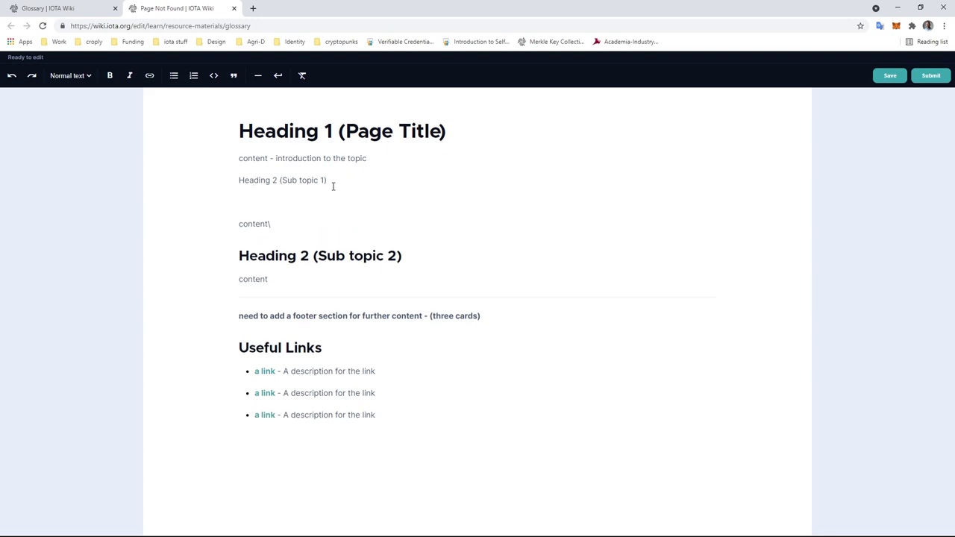
type("Editor. Type tex")
key("BackSpace")
key("BackSpace")
key("BackSpace")
key("BackSpace")
key("BackSpace")
key("BackSpace")
key("BackSpace")
key("BackSpace")
key("BackSpace")
key("BackSpace")
key("BackSpace")
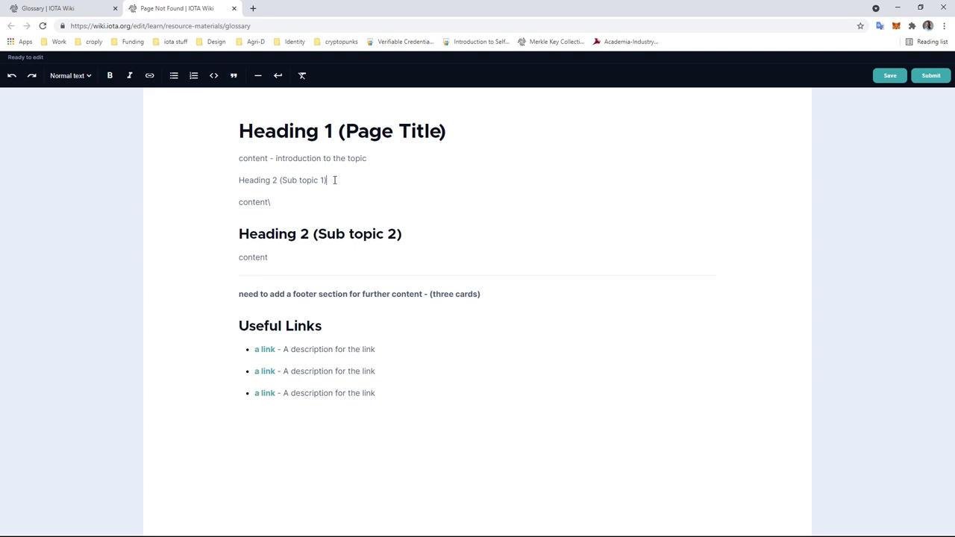
left_click_drag(332, 180, 201, 186)
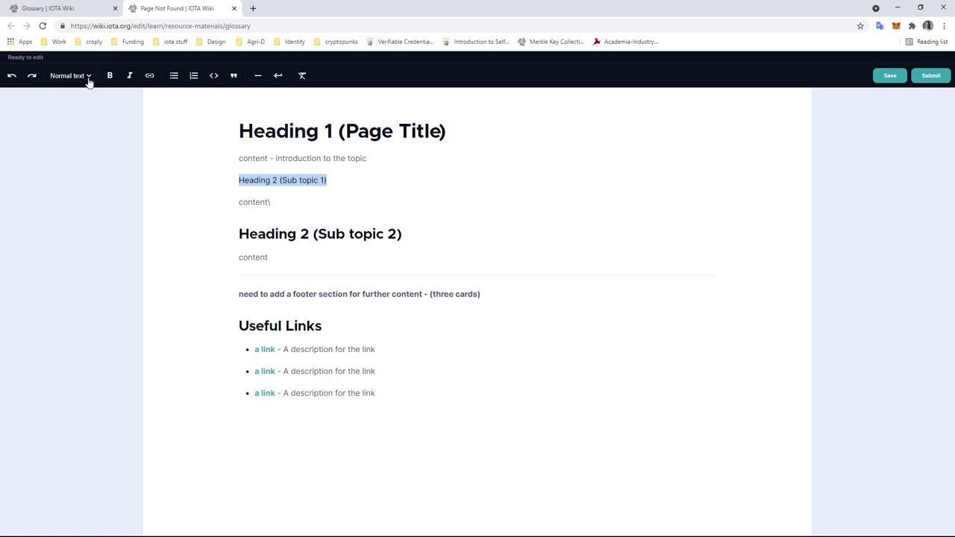
key("ctrl+alt+1")
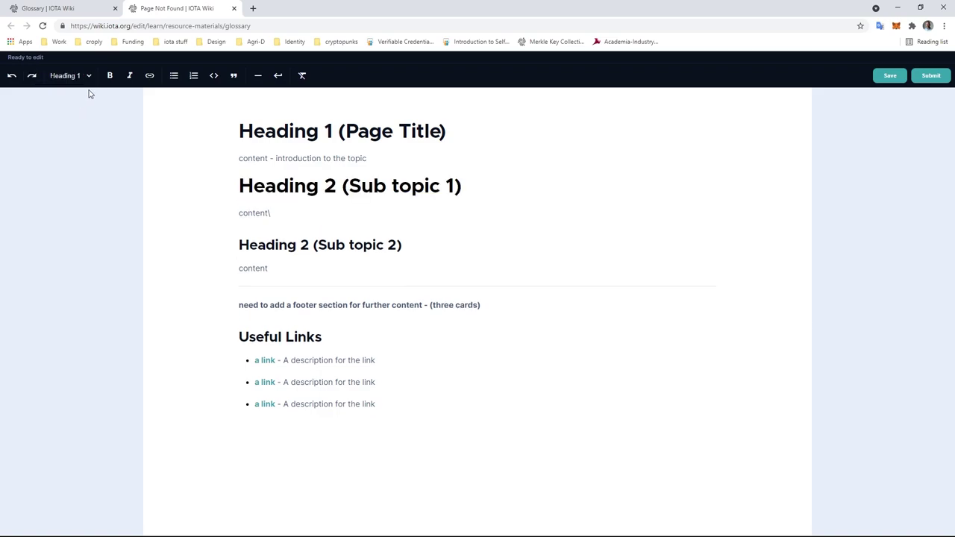
key("ctrl+alt+2")
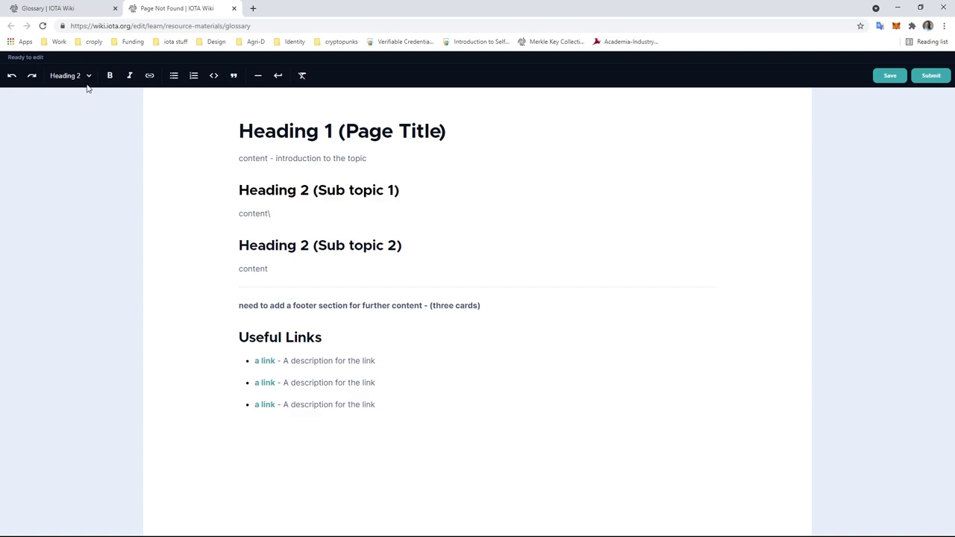
key("ctrl+alt+3")
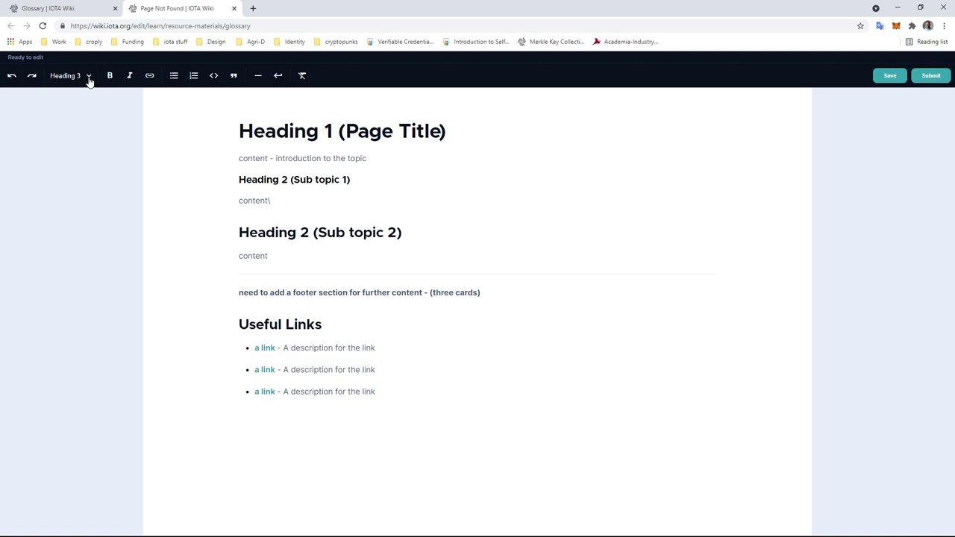
left_click(88, 77)
left_click(79, 108)
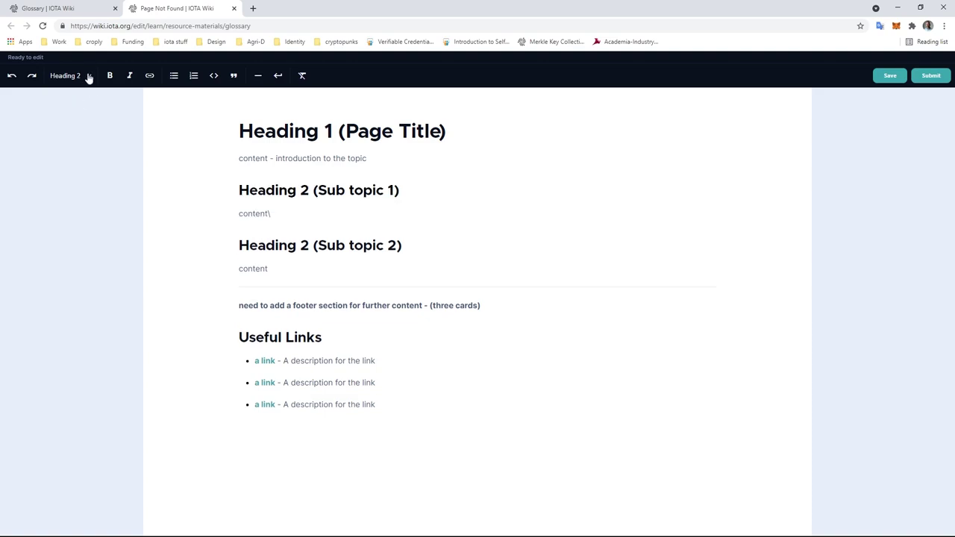
key("ctrl+alt+0")
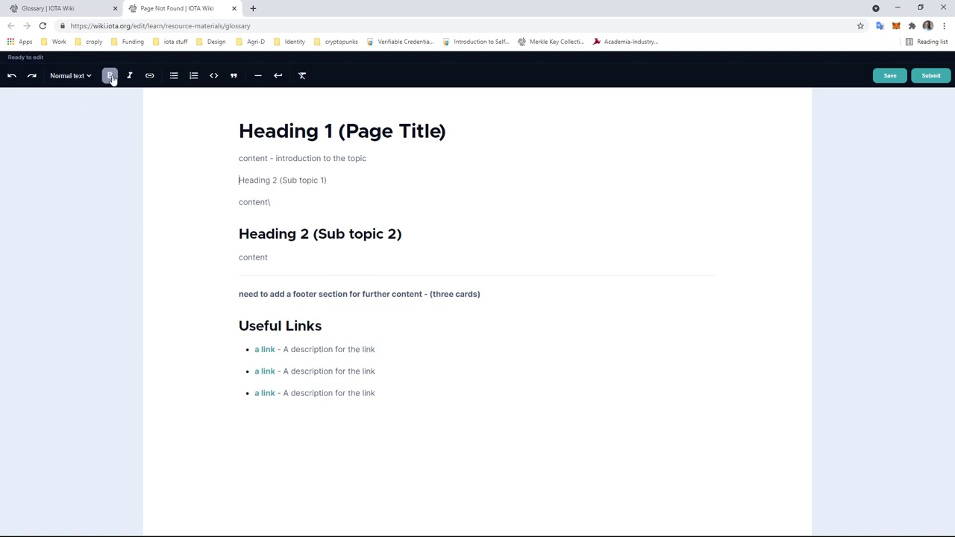
Step: Toggle bold and italic on 'Heading 2 (Sub topic 1)', then link it to iota.org
left_click_drag(331, 180, 209, 187)
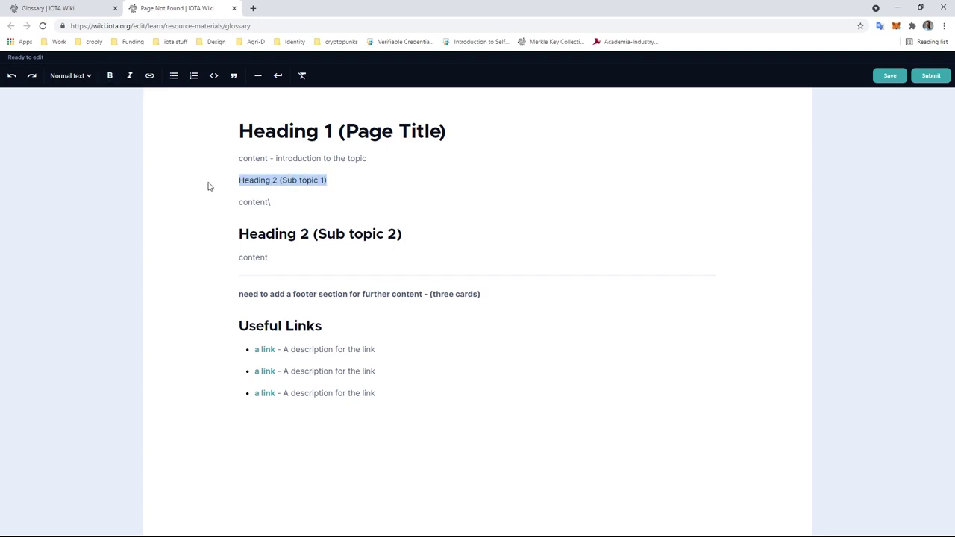
left_click(109, 76)
left_click(129, 76)
left_click(110, 75)
left_click(129, 75)
left_click(150, 75)
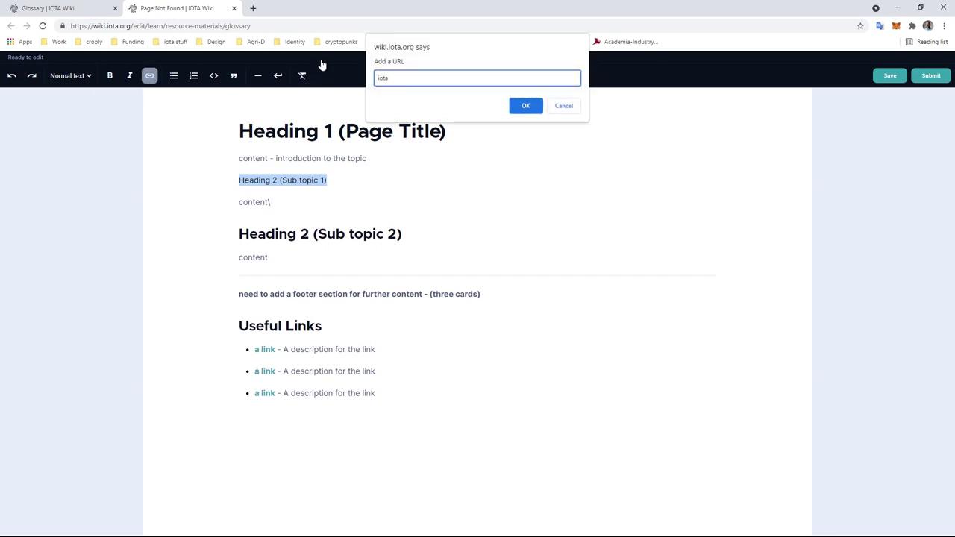
key("Return")
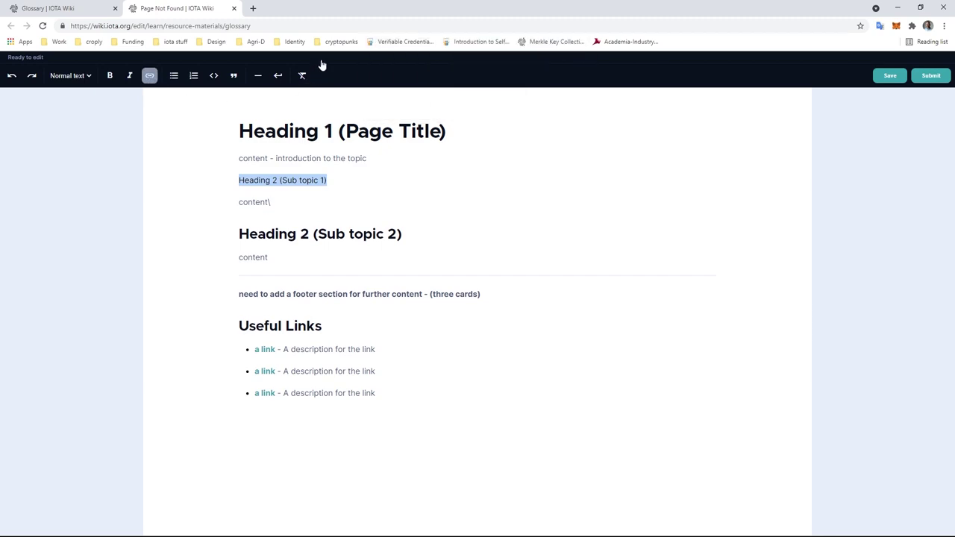
left_click(305, 212)
Step: Remove the iota.org link from the Sub topic 1 line
left_click_drag(328, 180, 224, 185)
left_click(150, 77)
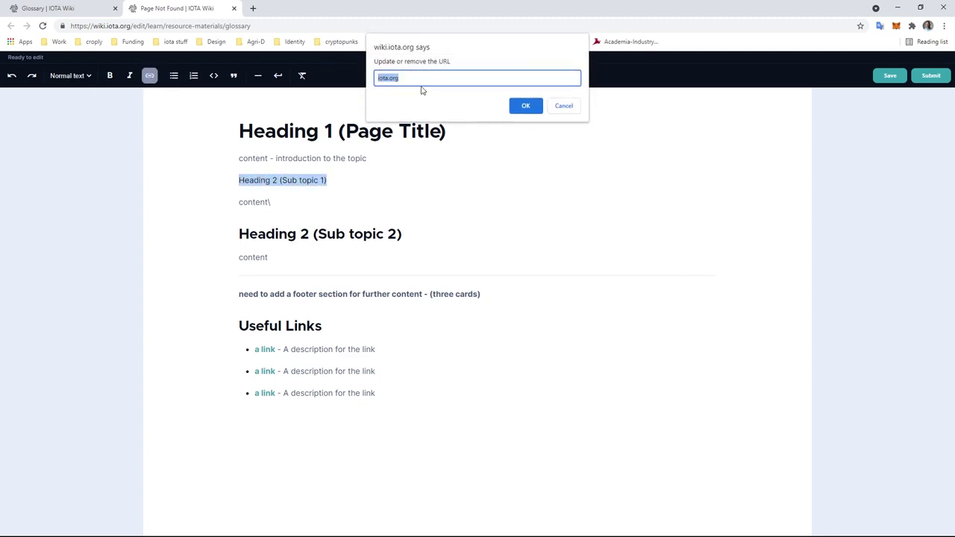
key("BackSpace")
left_click(525, 105)
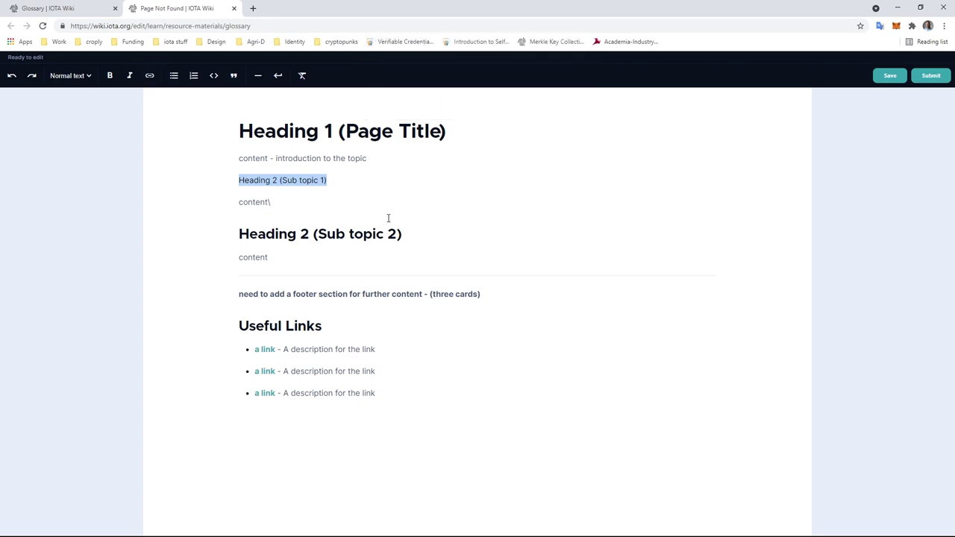
left_click(332, 201)
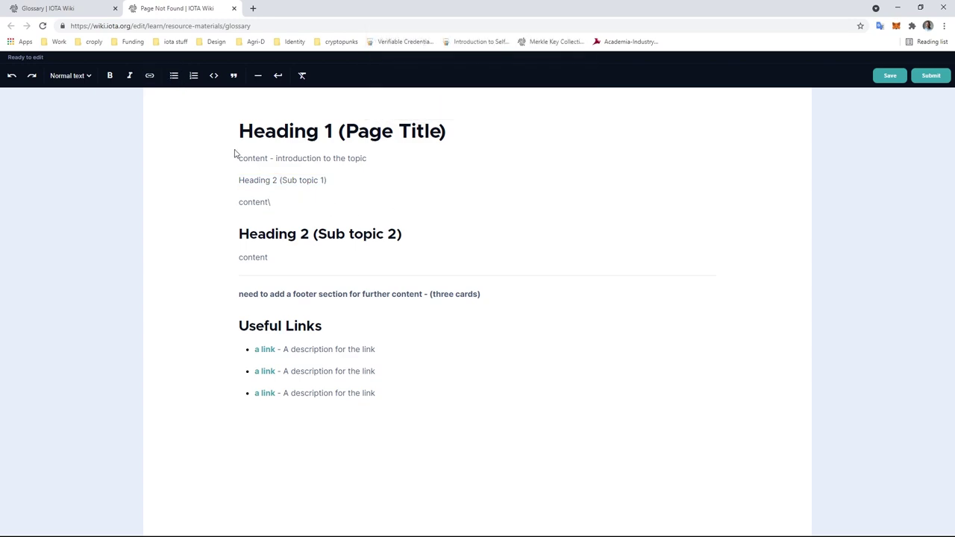
Step: Try bullet and numbered list formatting on the Sub topic 1 line, then remove it
left_click(239, 182)
left_click(173, 76)
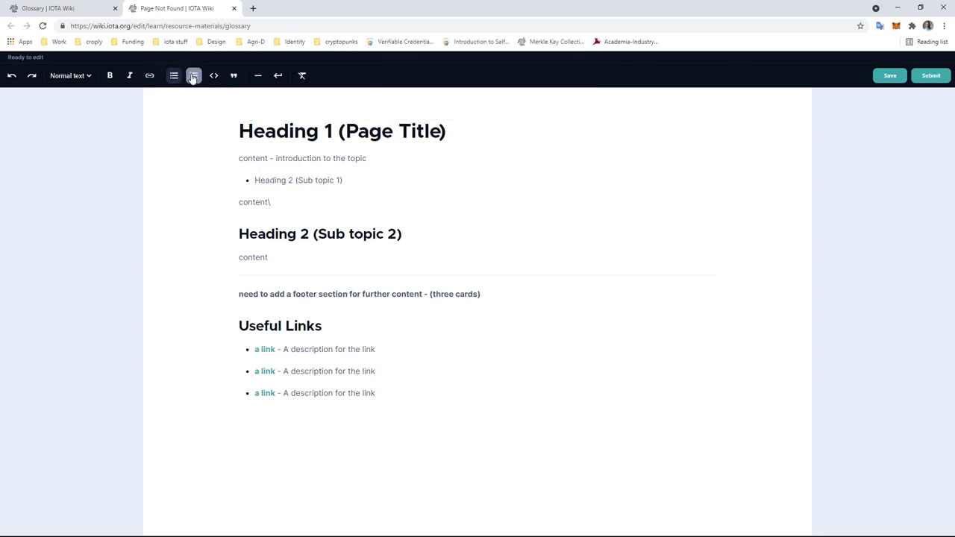
left_click(194, 75)
left_click(194, 75)
Step: Turn the Sub topic 1 line into a code block, then back to normal text
left_click_drag(341, 183, 252, 182)
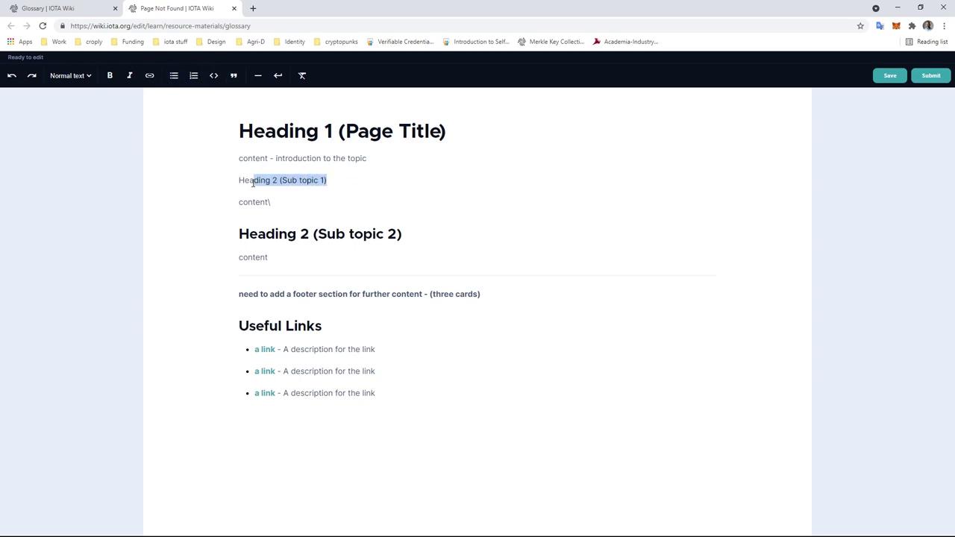
left_click(213, 76)
left_click_drag(337, 202, 228, 196)
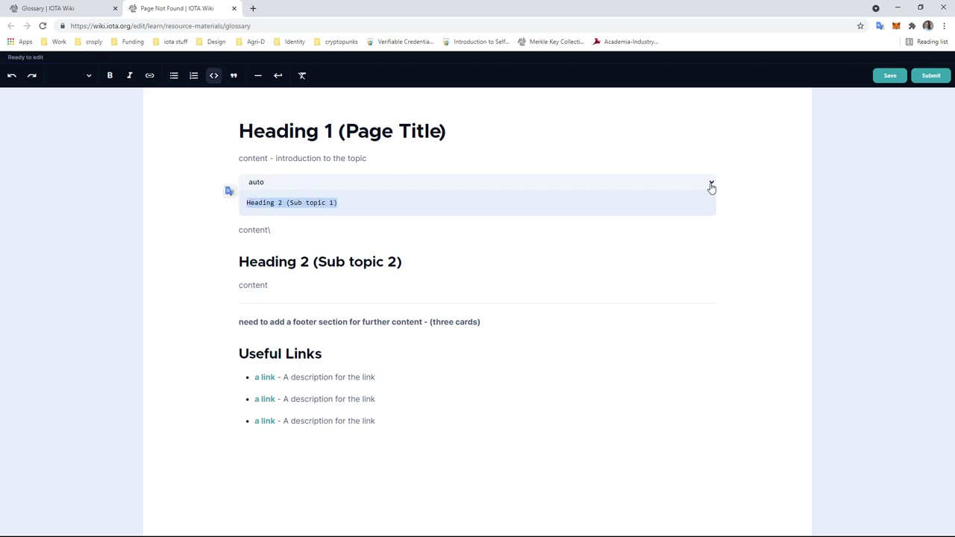
left_click(710, 185)
left_click(214, 77)
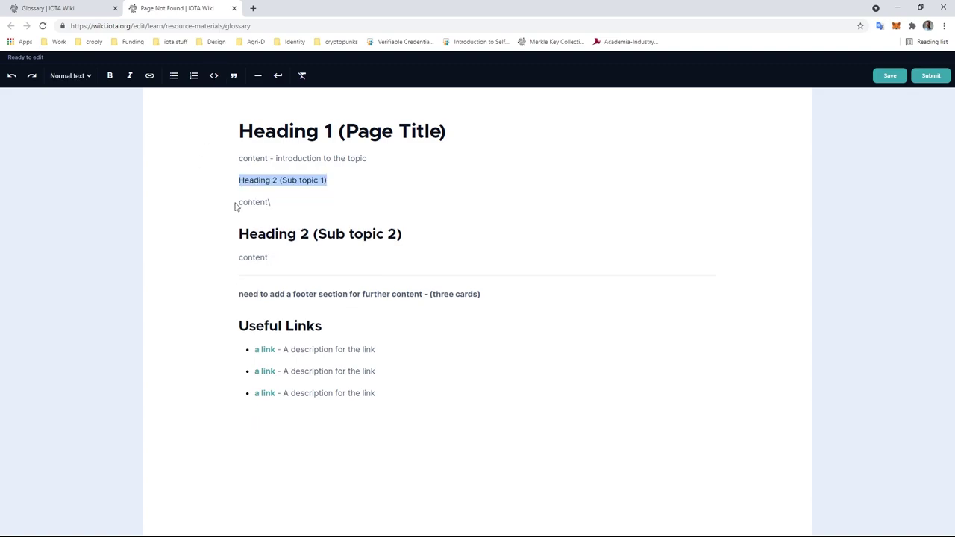
Step: Apply and then remove quote formatting on the Sub topic 1 line
left_click(234, 76)
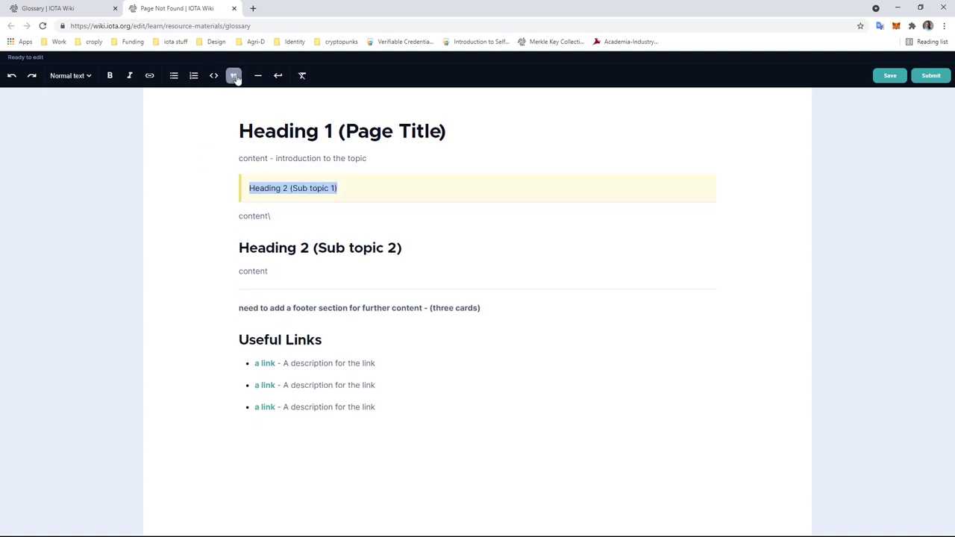
left_click(233, 77)
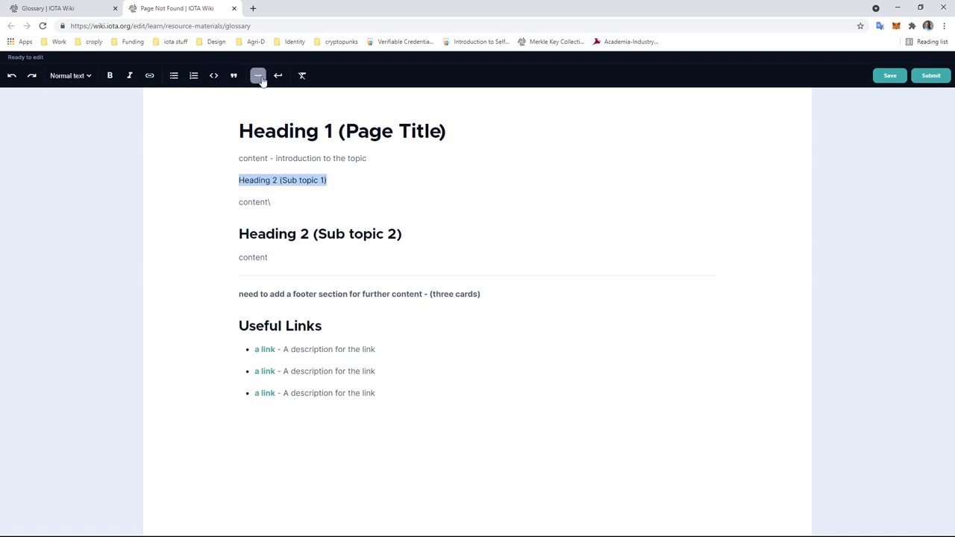
left_click(266, 234)
Step: Add a horizontal rule below 'content\', then delete it, leaving an empty line
left_click(290, 204)
key("Return")
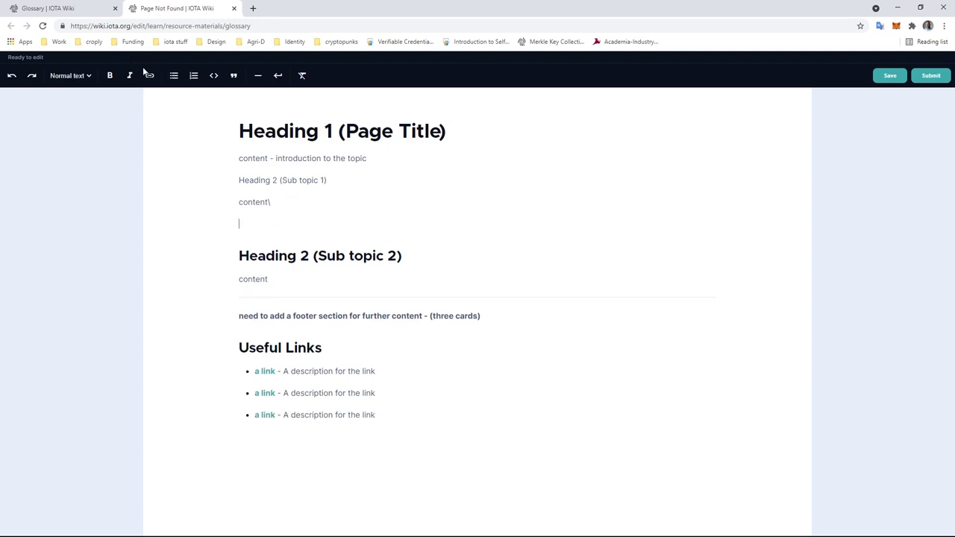
left_click(255, 78)
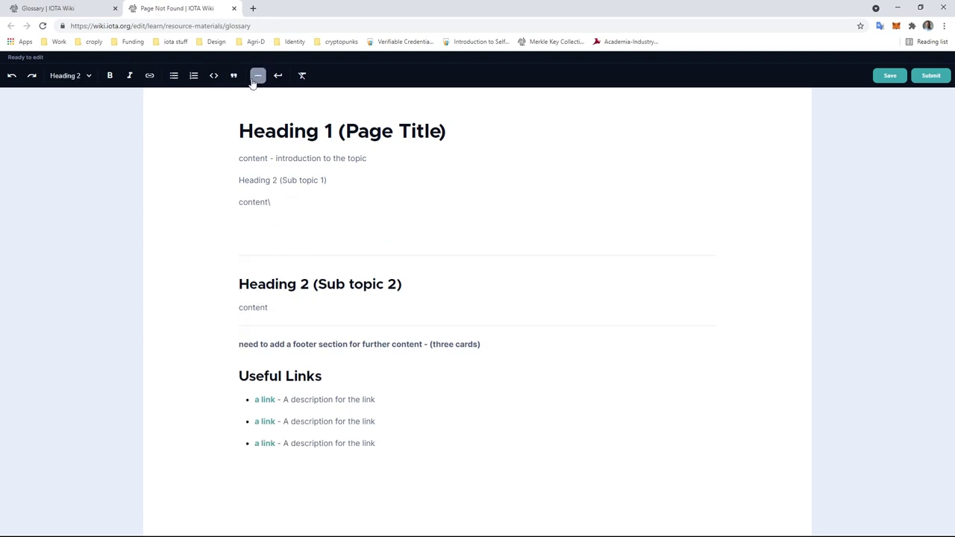
key("BackSpace")
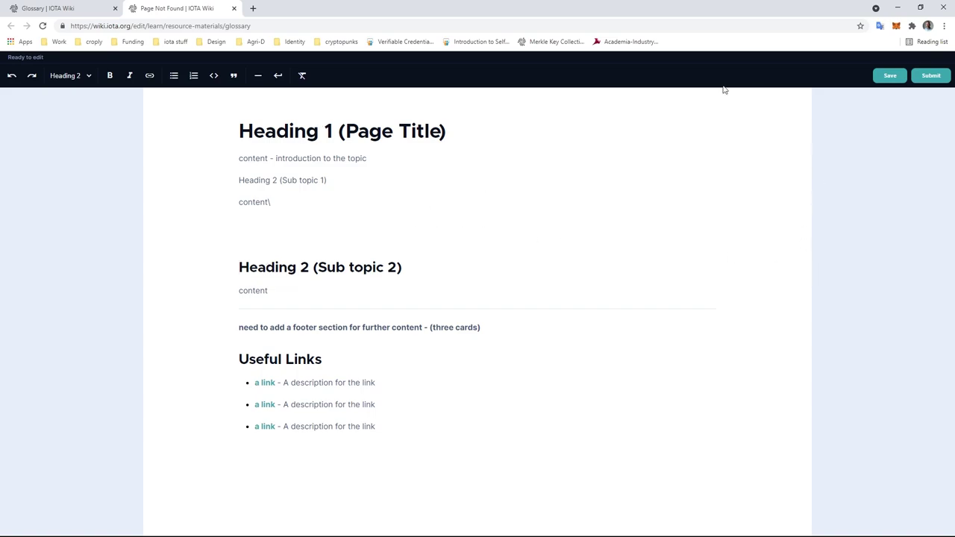
Step: Delete the empty line and stray backslash after 'content', then submit the Glossary edits
key("BackSpace")
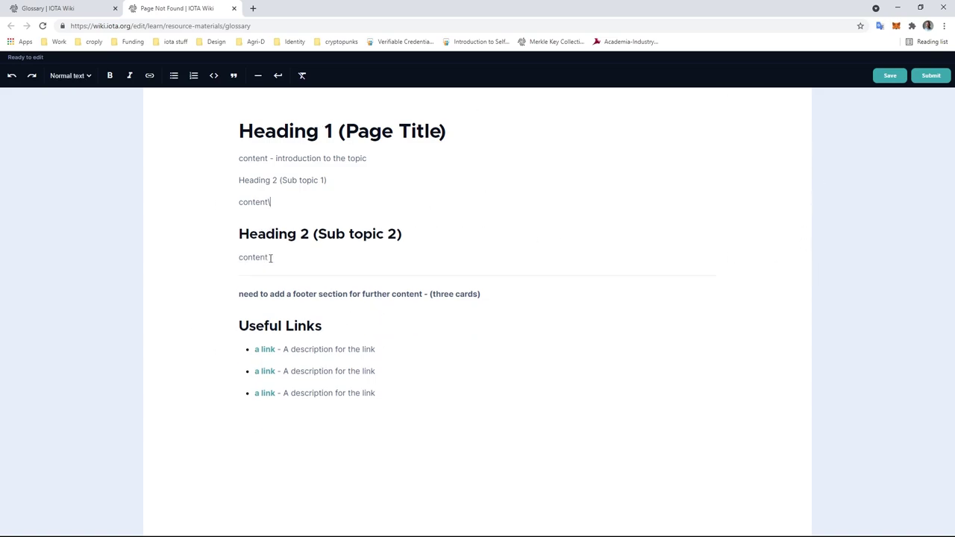
key("BackSpace")
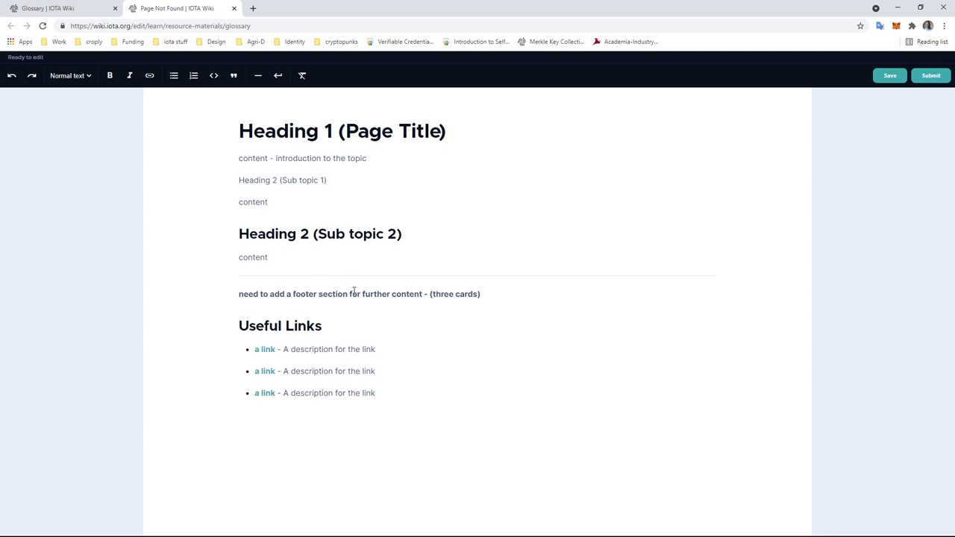
left_click(927, 77)
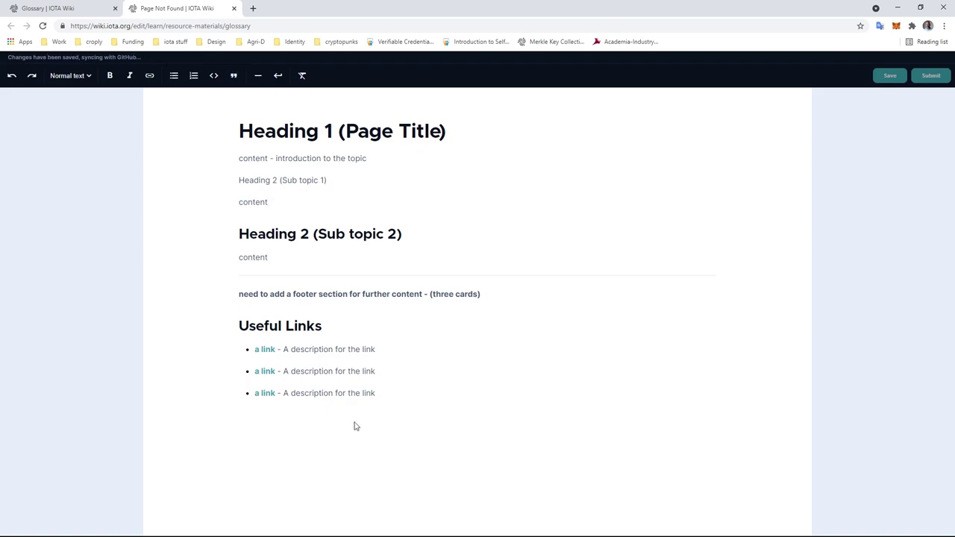
left_click(377, 393)
Step: Close the editor and browse the Wallets pages, ending on 'What is a Wallet?'
left_click(234, 8)
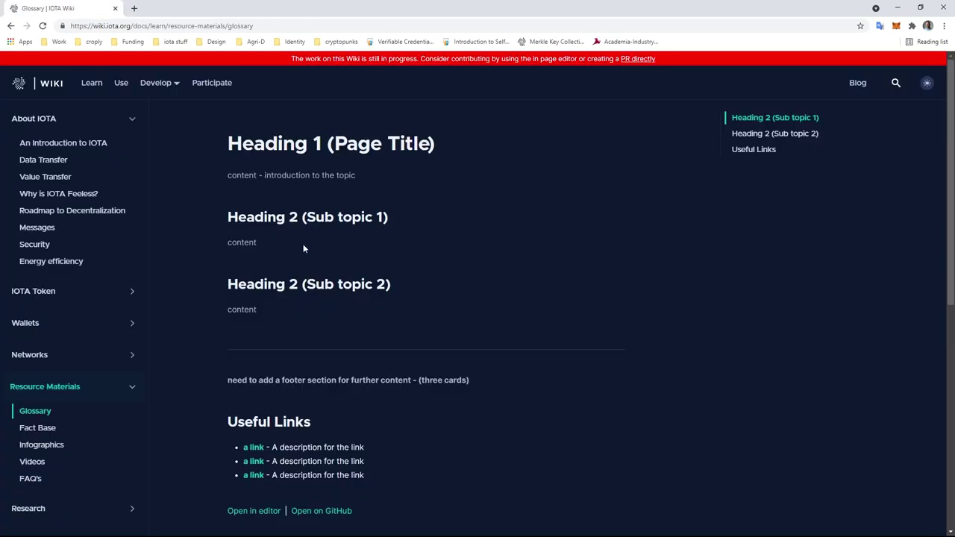
left_click(62, 142)
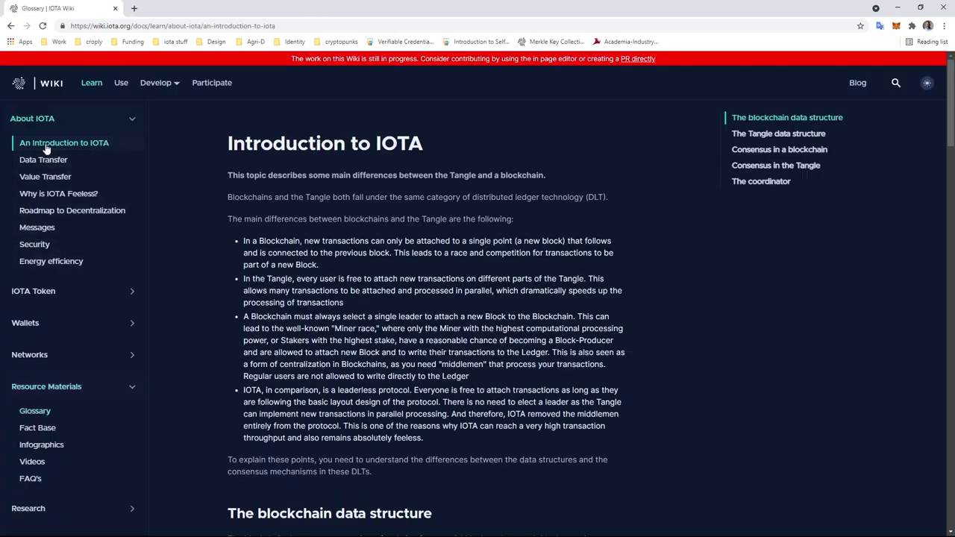
left_click(37, 326)
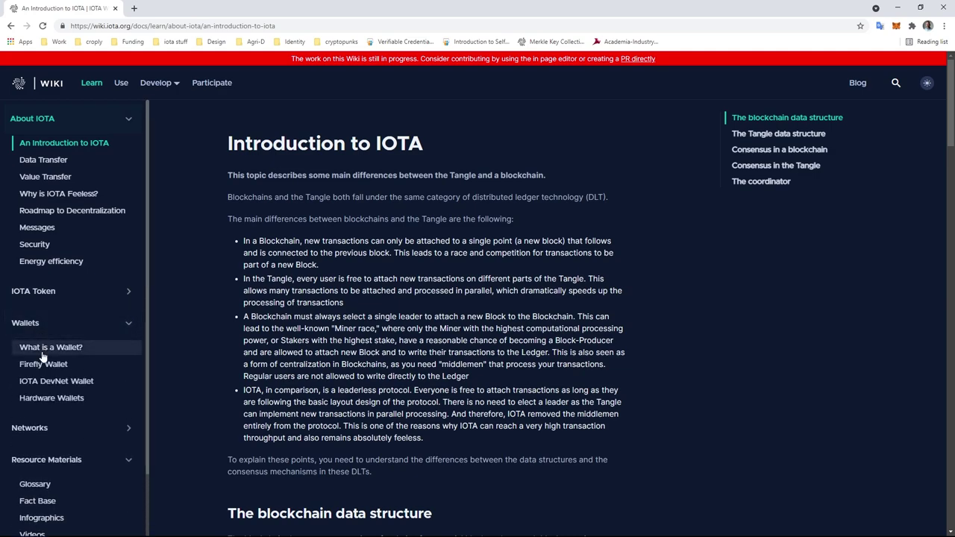
left_click(43, 348)
left_click(43, 364)
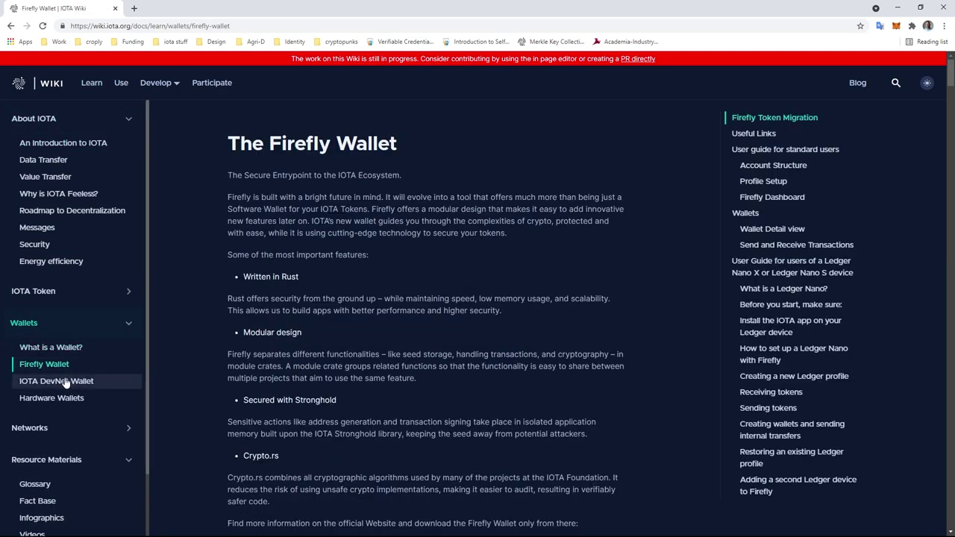
left_click(61, 381)
left_click(67, 399)
left_click(56, 351)
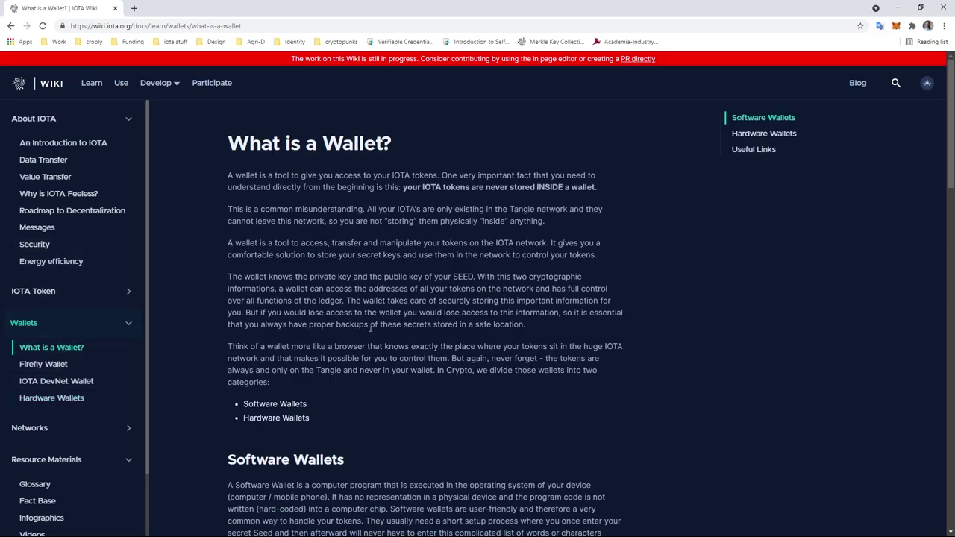
Step: Scroll through 'What is a Wallet?' to review its Useful Links section
scroll(367, 342, "down", 5)
scroll(367, 342, "down", 10)
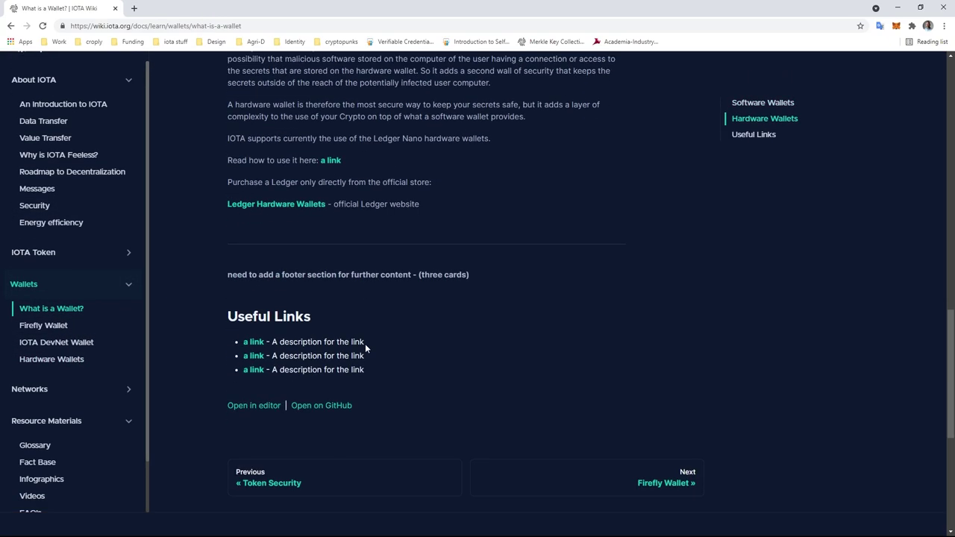
scroll(365, 347, "up", 5)
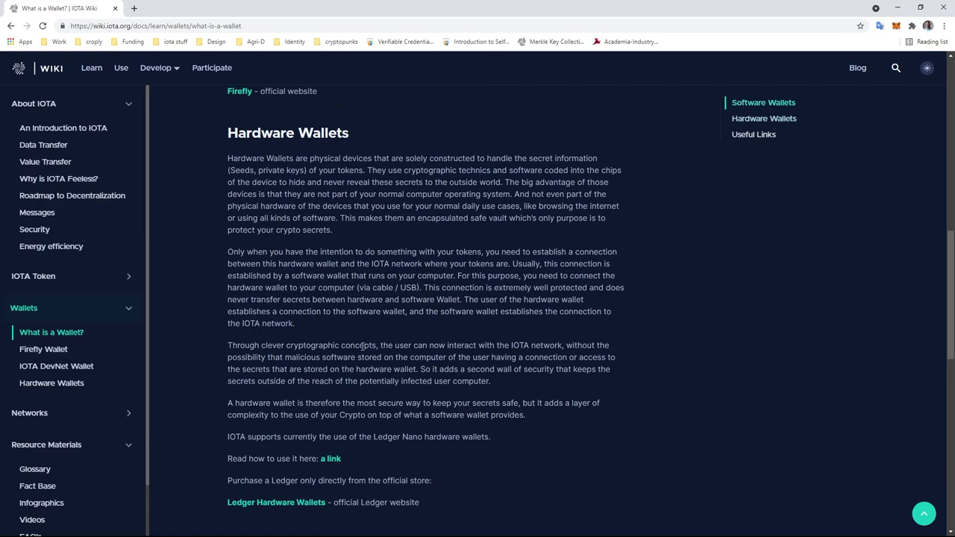
scroll(362, 343, "up", 3)
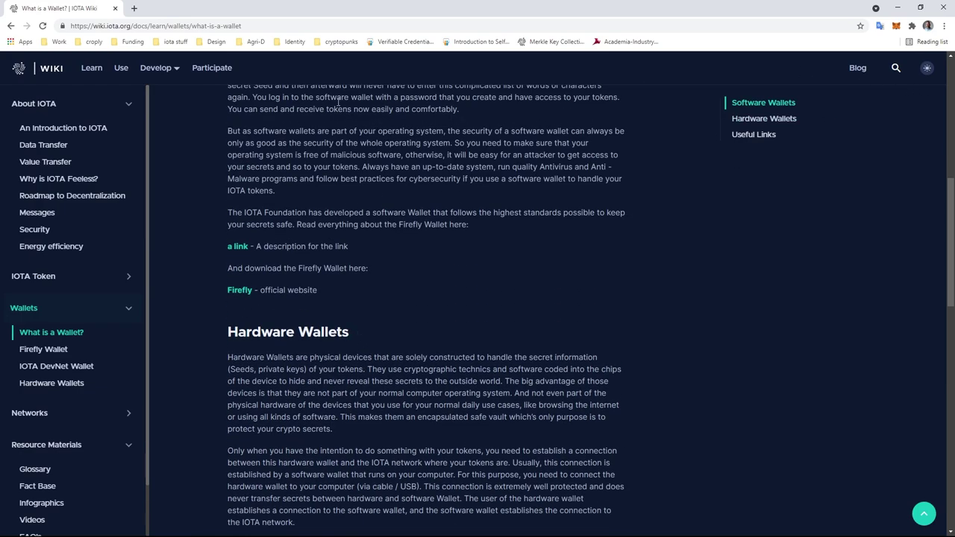
scroll(254, 404, "down", 6)
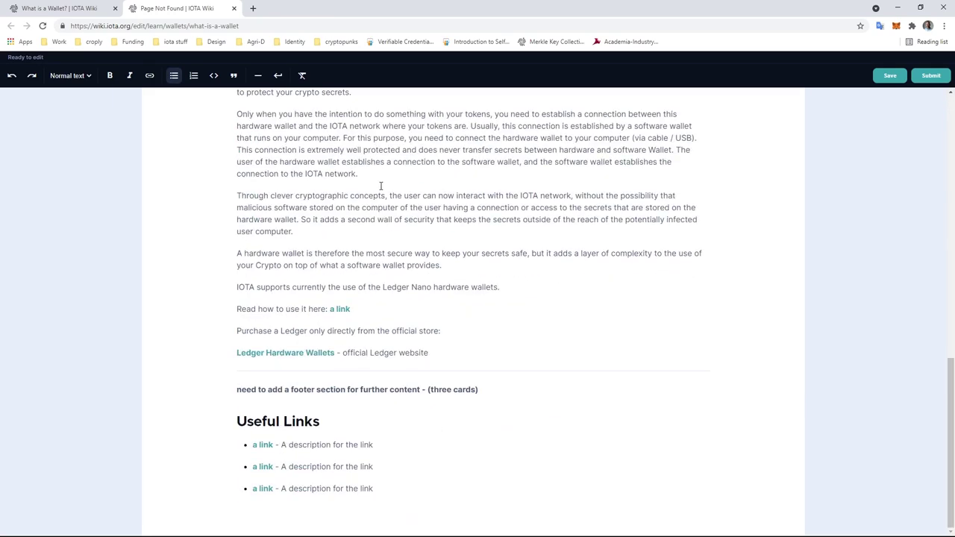
Step: Delete the Useful Links heading with its three bullets and the footer note
left_click(378, 496)
left_click_drag(382, 488, 217, 416)
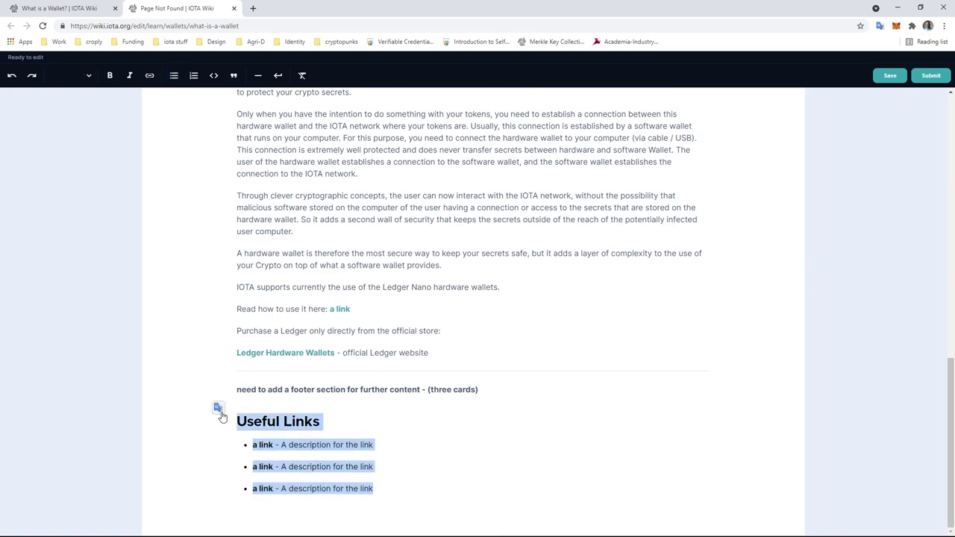
key("BackSpace")
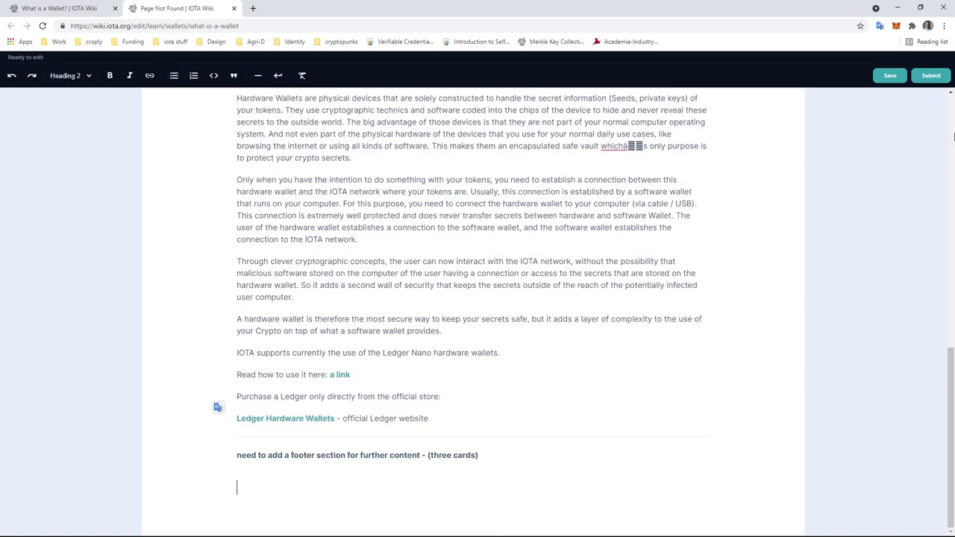
key("shift+Up")
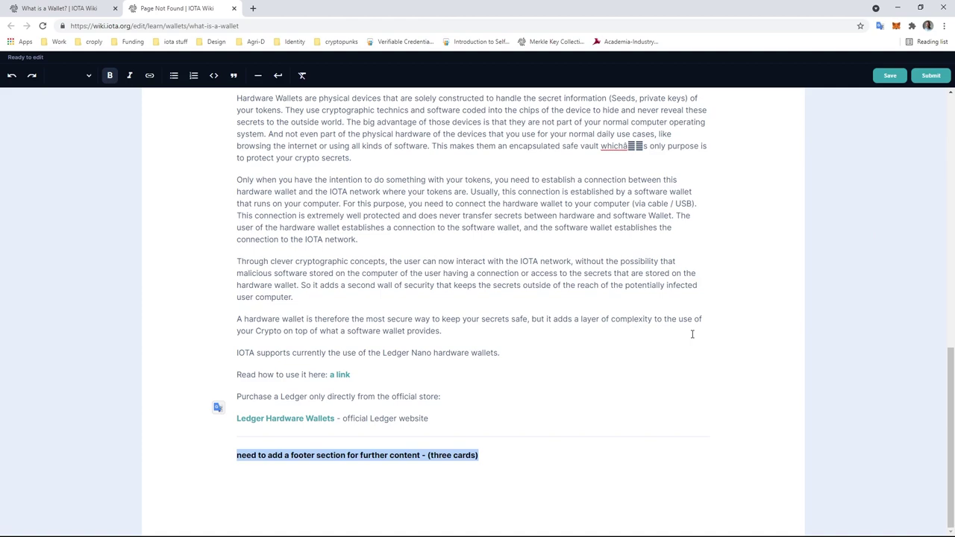
key("BackSpace")
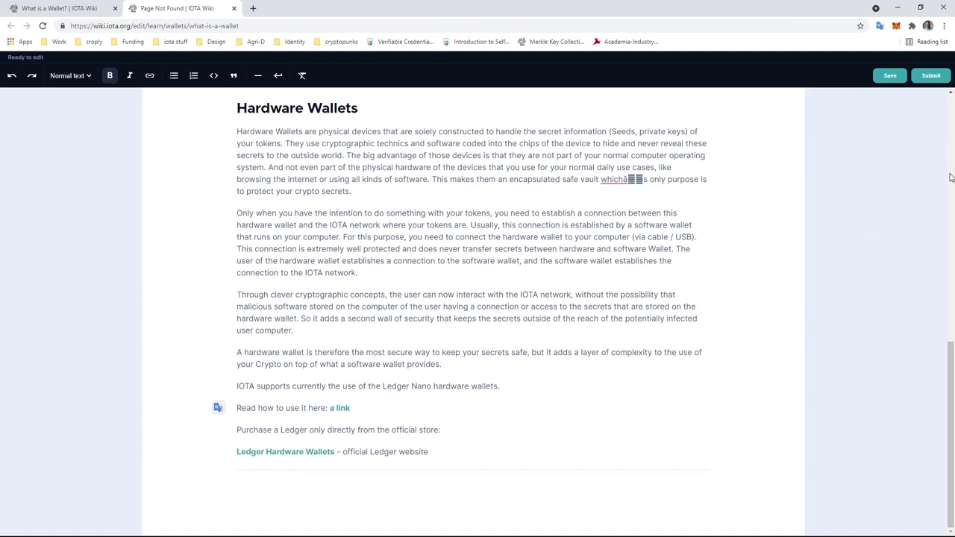
Step: Submit the 'What is a Wallet?' changes and return to the IOTA Wiki home page
left_click(933, 79)
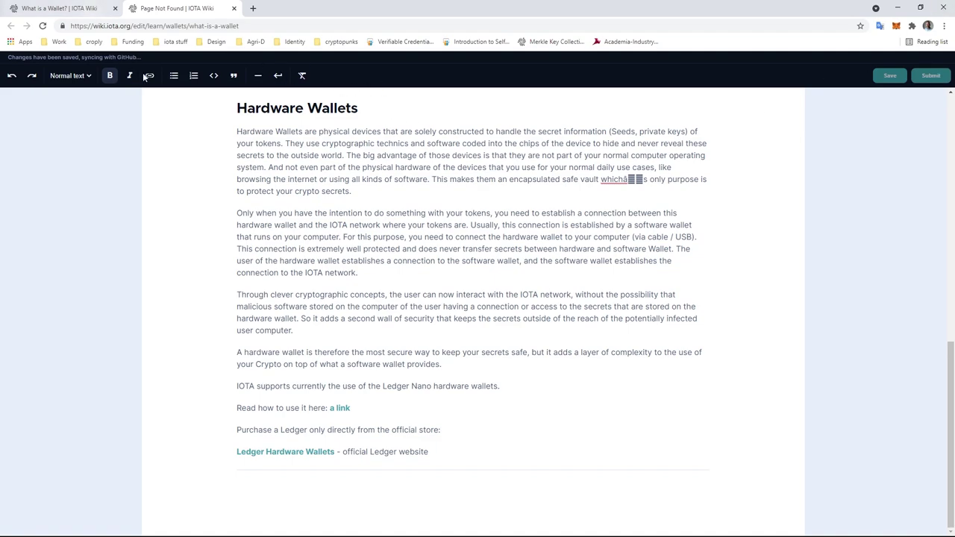
left_click(234, 8)
left_click(59, 70)
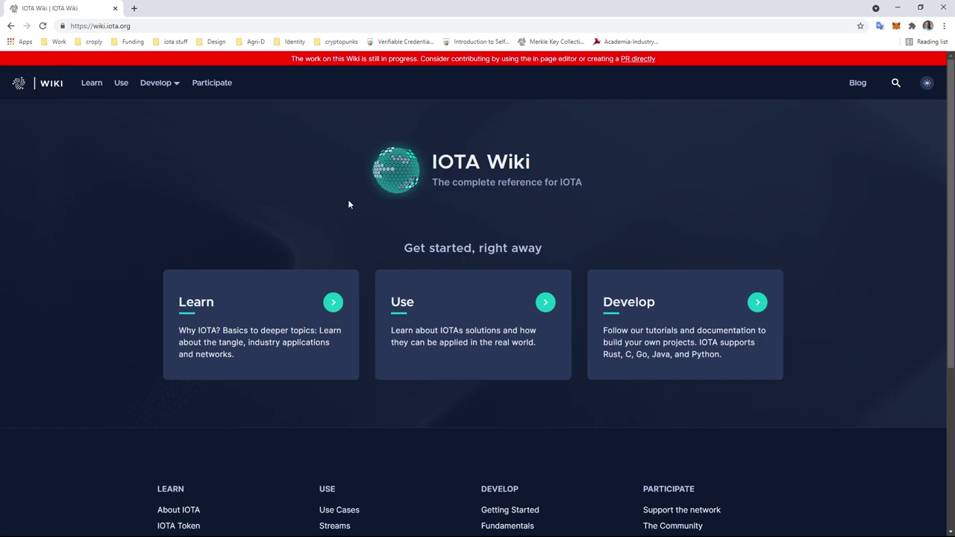